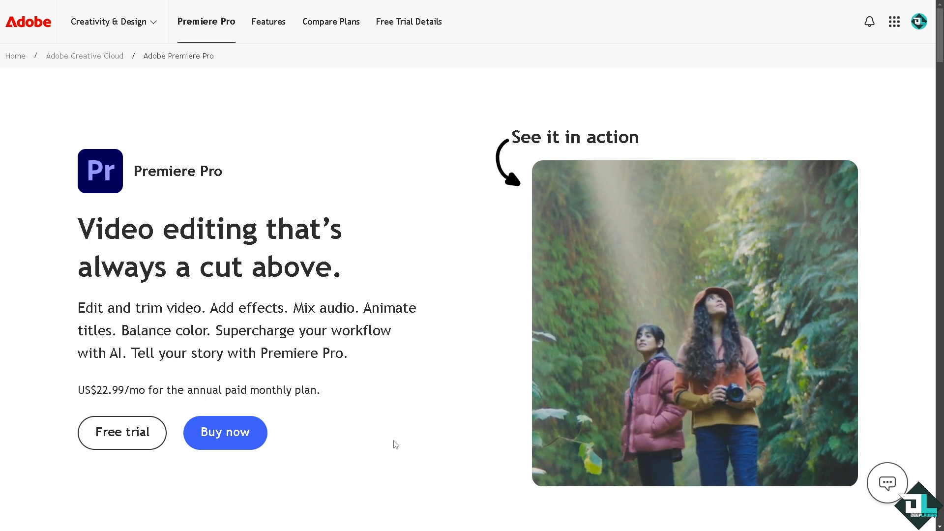
Open Premiere Pro's free trial offer and view the plans for businesses and for students and teachers.
click(131, 435)
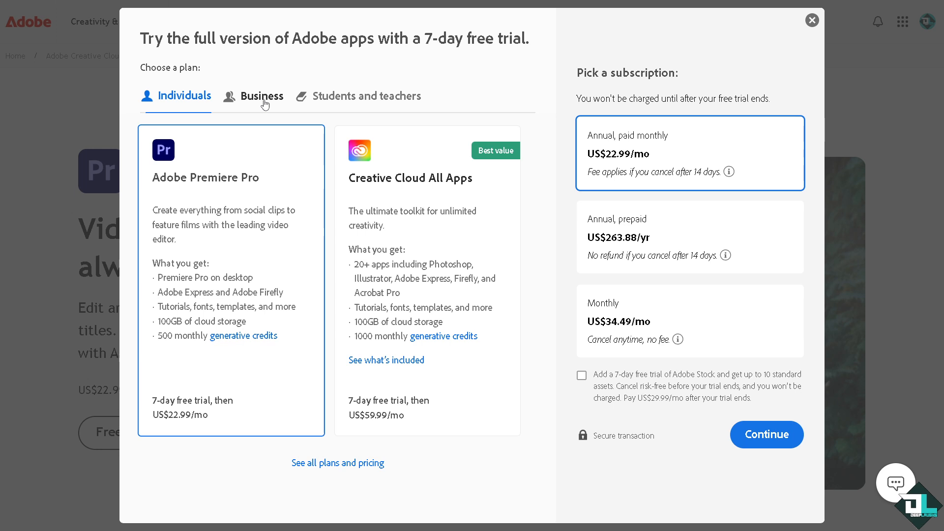
click(265, 101)
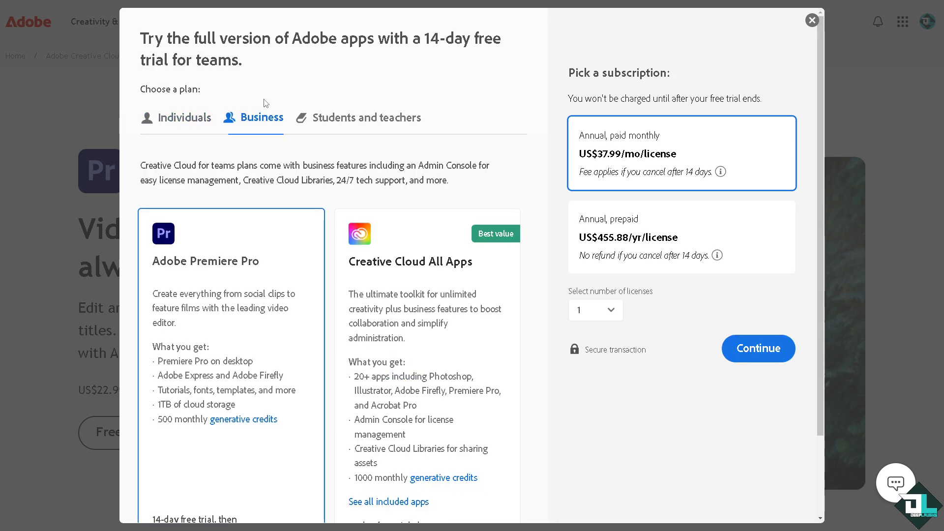
click(368, 120)
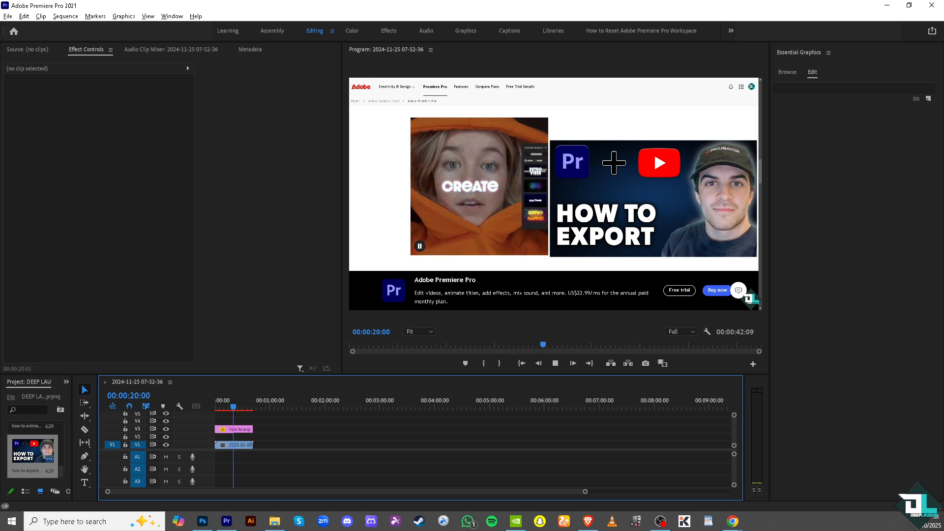
Switch to Premiere Pro and open the media export settings for the current sequence.
click(15, 417)
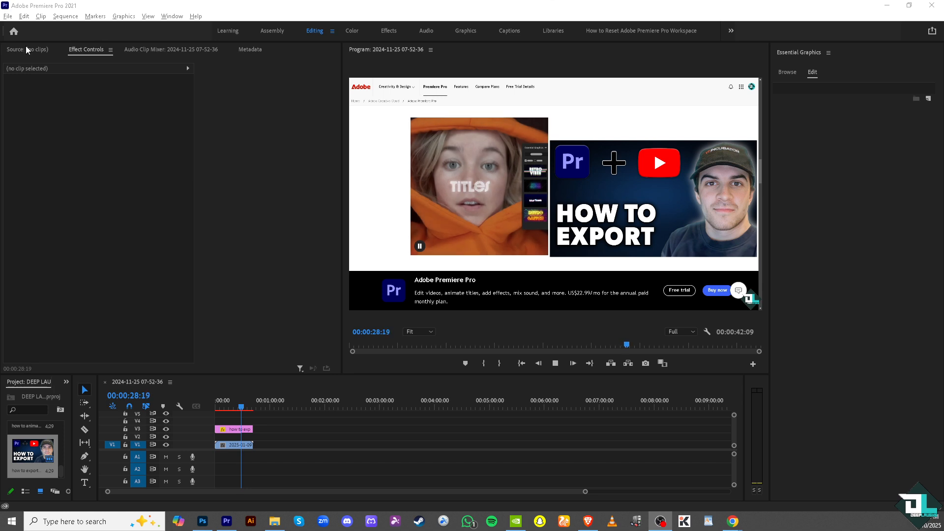
click(9, 16)
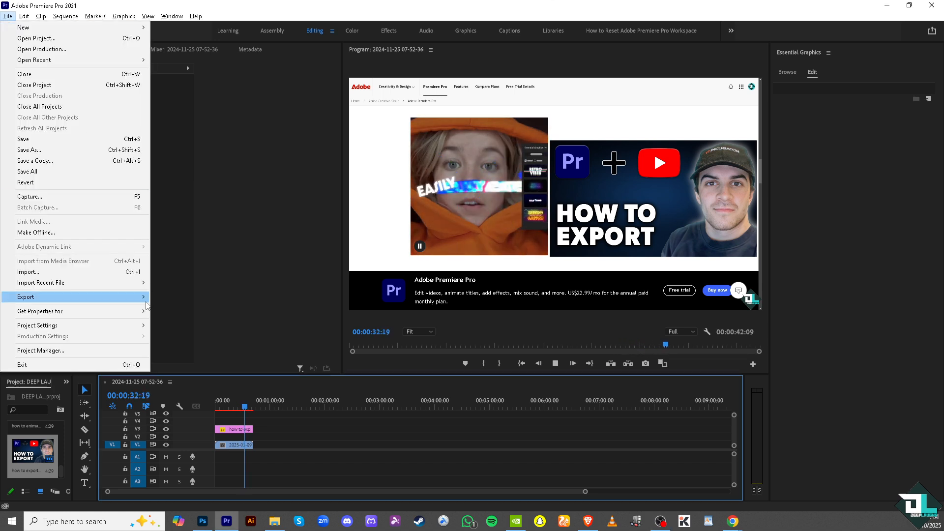
mouse_move(137, 300)
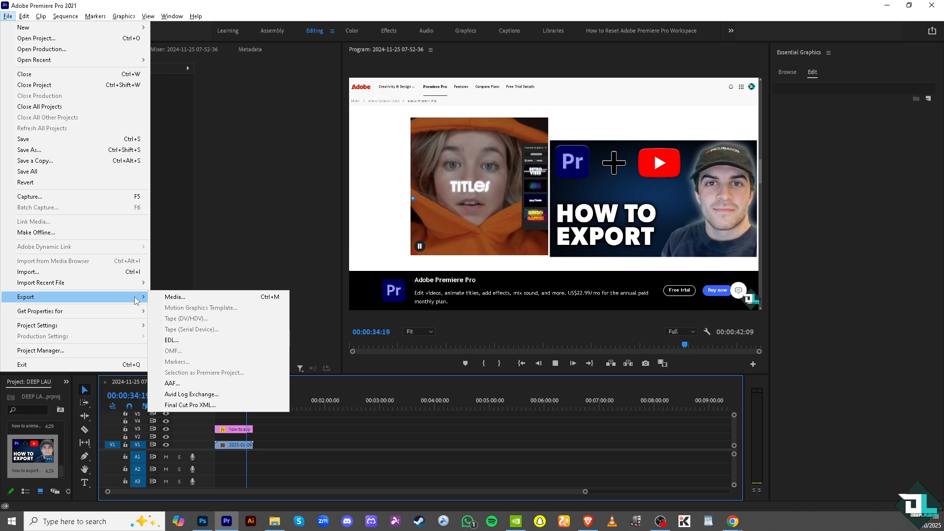
click(168, 297)
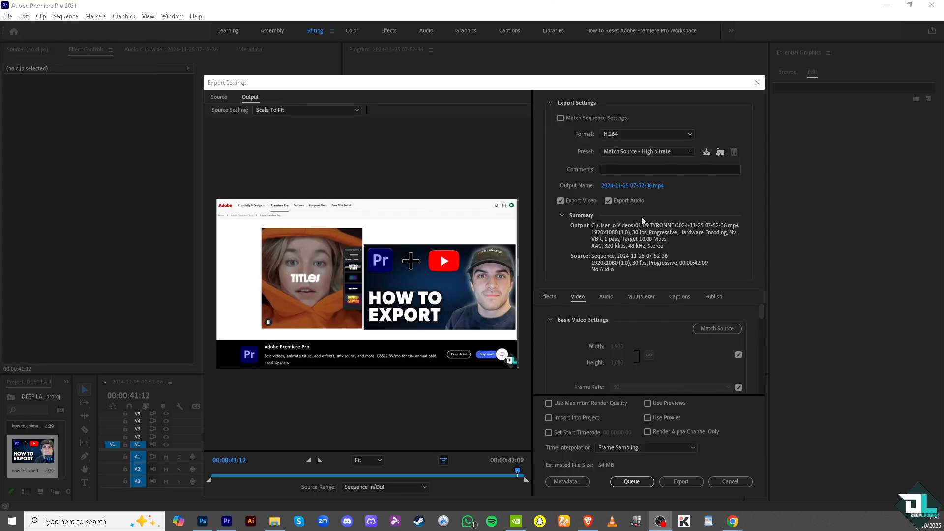
Keep H.264 as the export format and choose the High Quality 1080p HD preset.
click(653, 137)
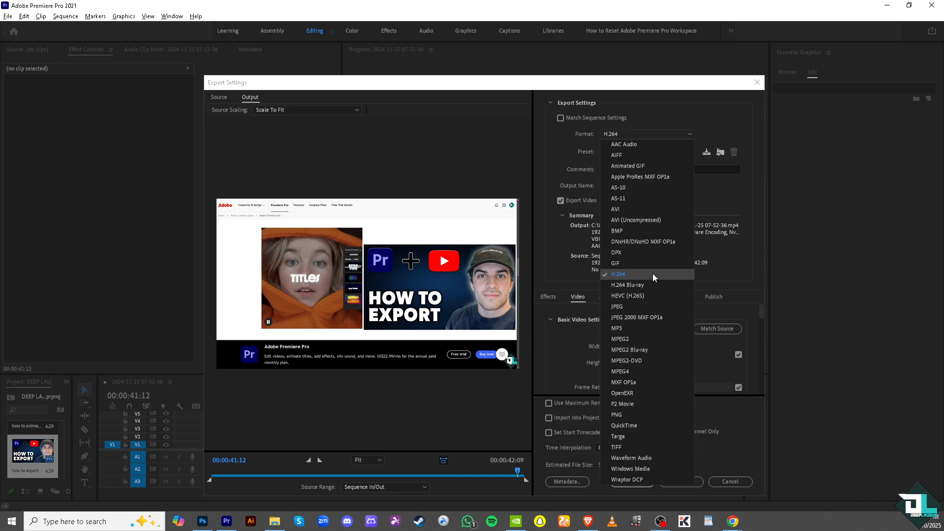
click(724, 195)
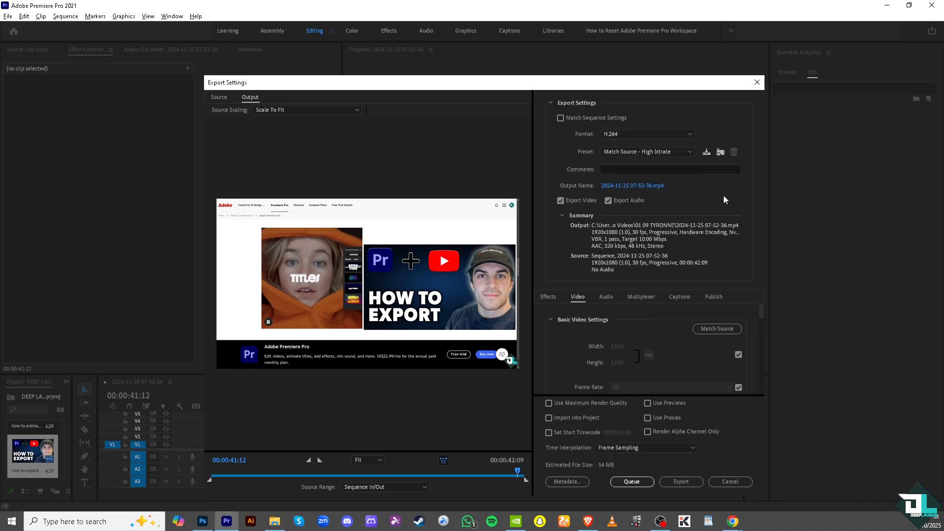
click(667, 150)
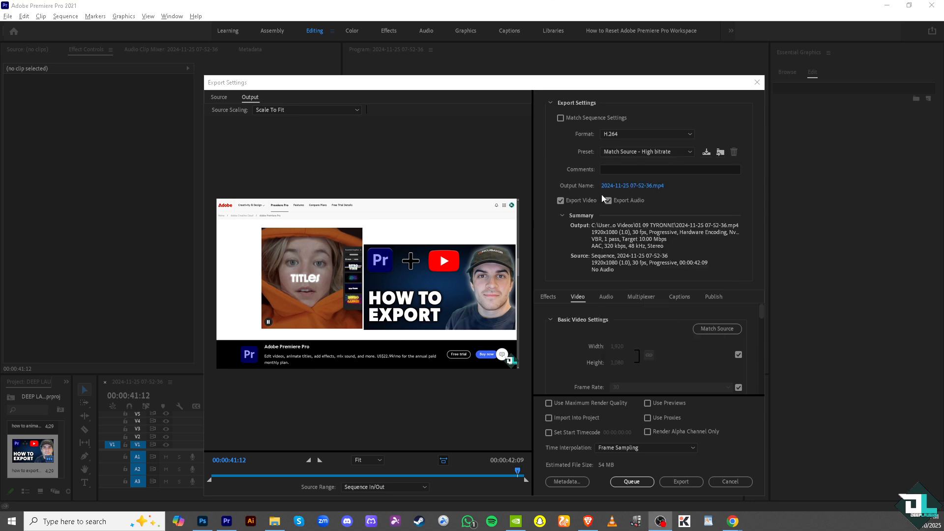
click(639, 154)
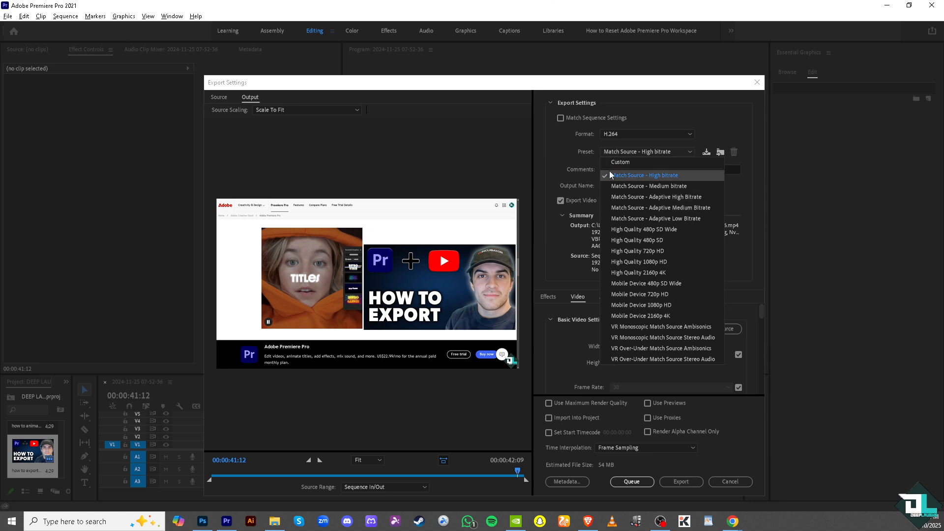
click(558, 232)
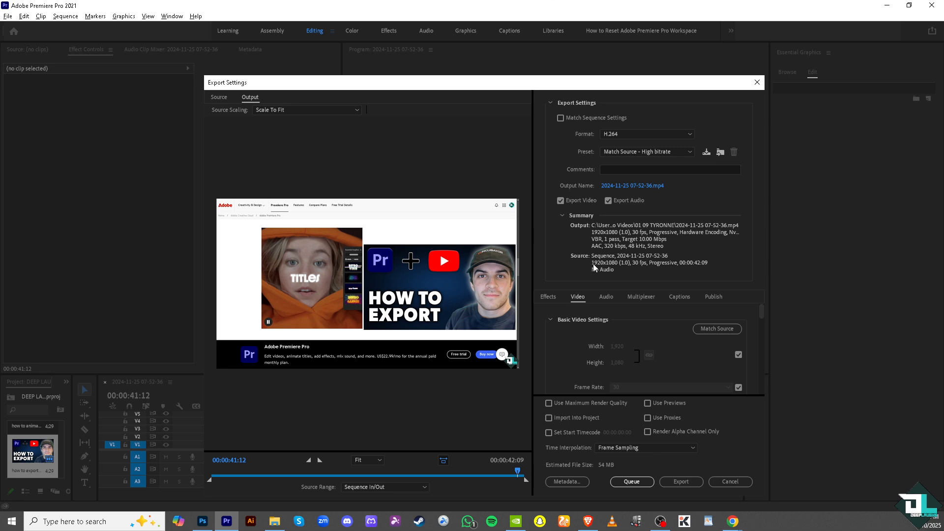
click(645, 154)
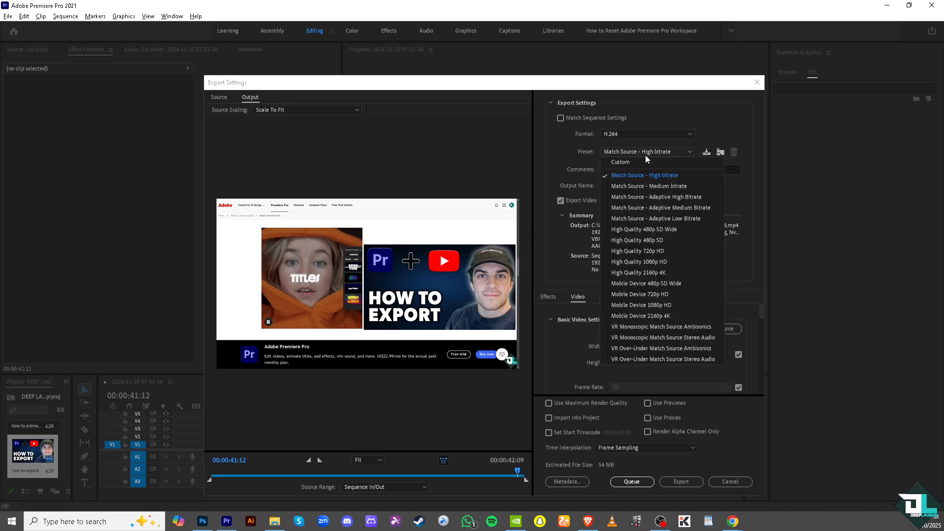
click(655, 263)
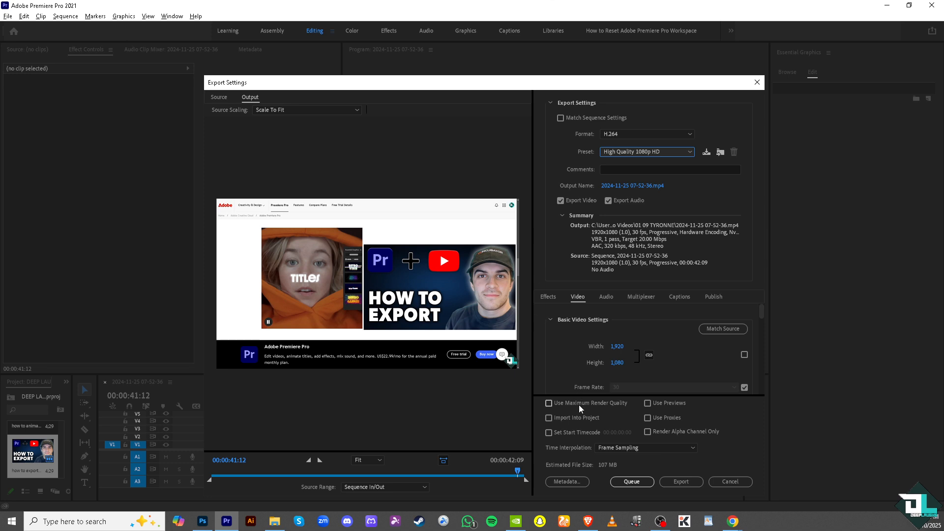
Enable Use Maximum Render Quality and set the bitrate encoding to VBR, 2 pass.
click(551, 401)
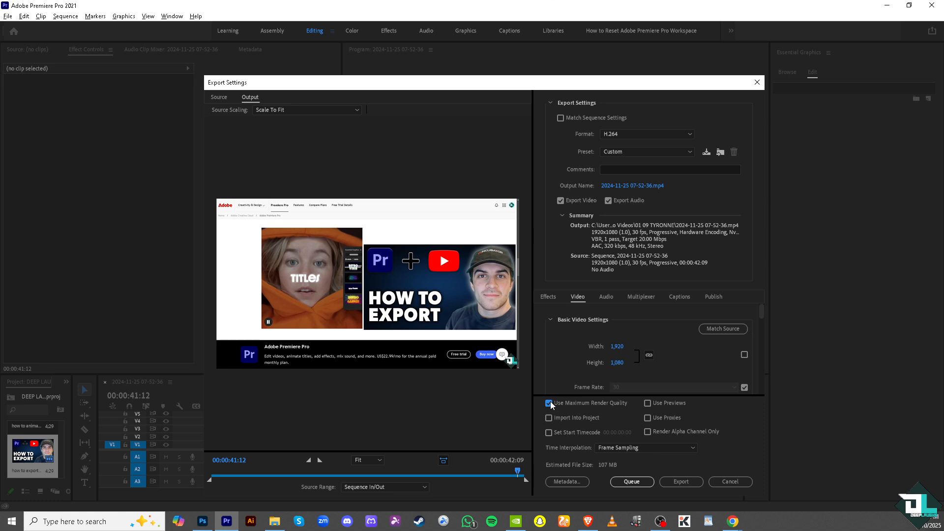
scroll(640, 357, down, 5)
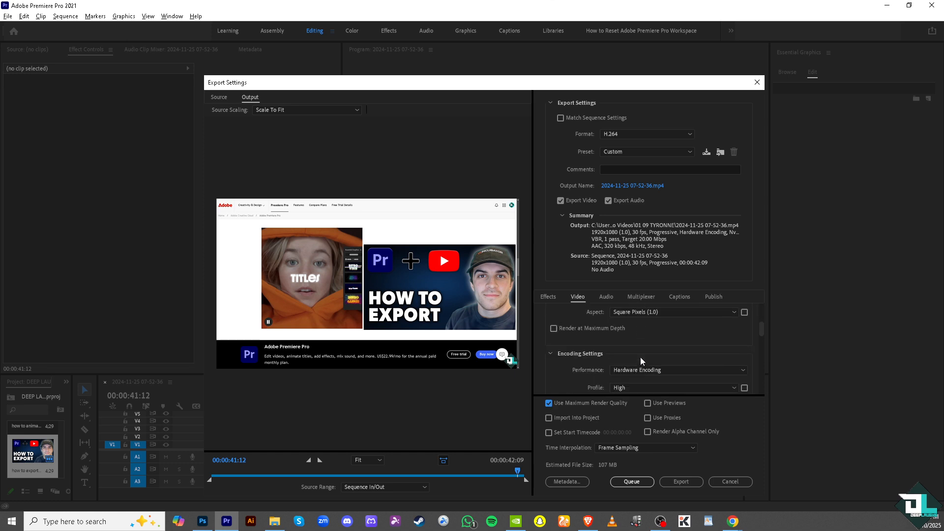
scroll(640, 357, down, 1)
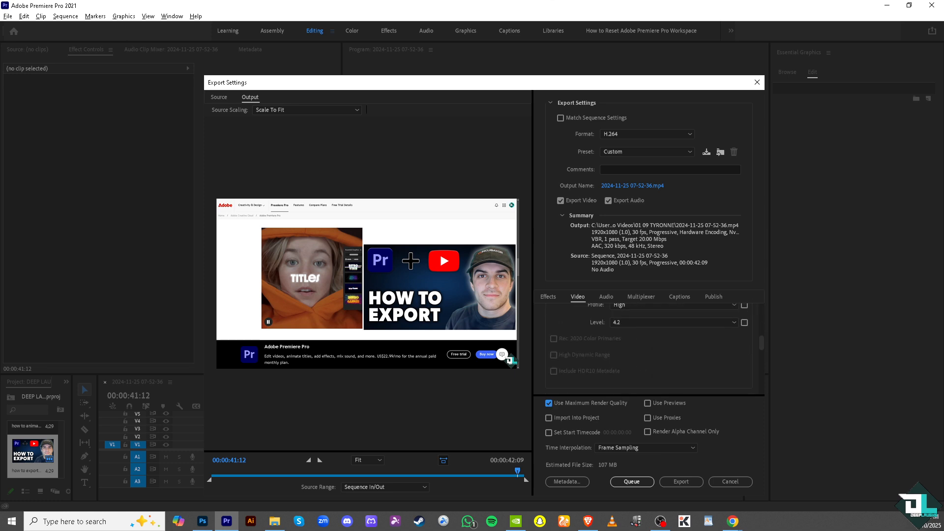
scroll(641, 357, down, 3)
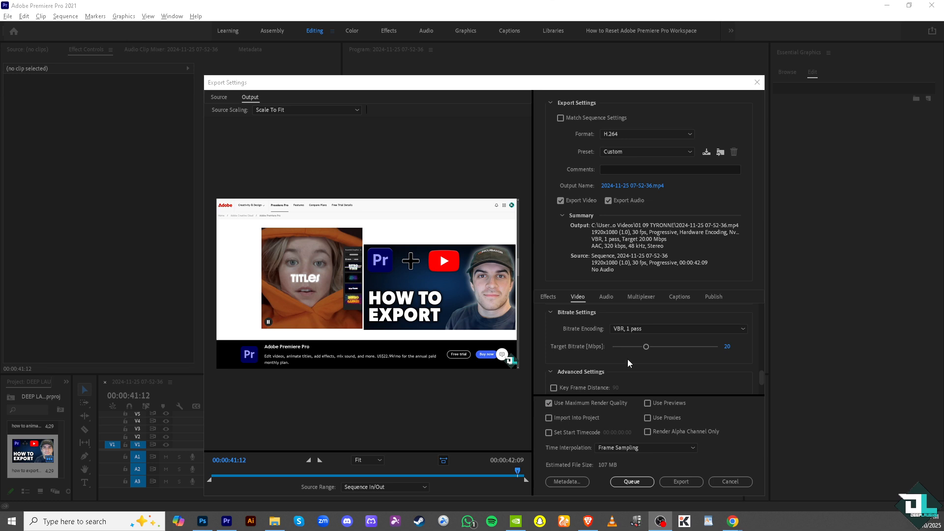
scroll(673, 328, up, 3)
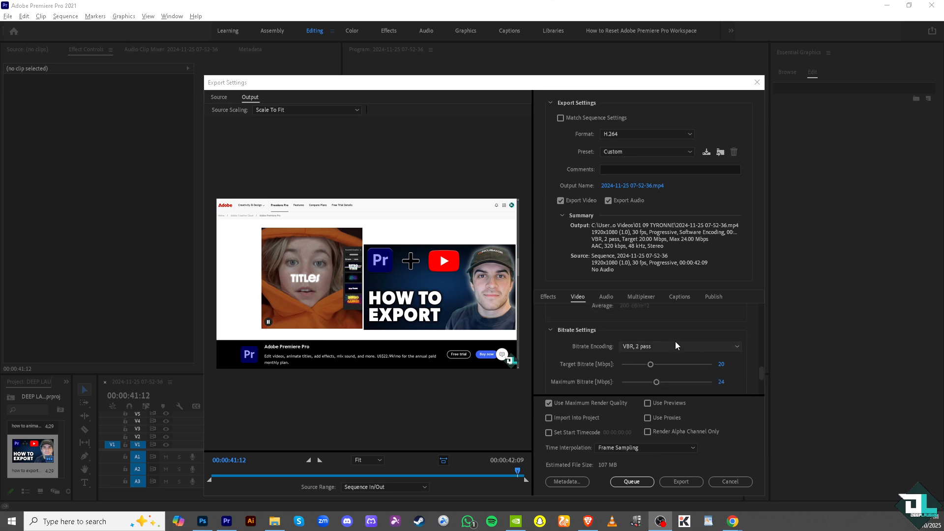
Set the encoding profile to High in the video's encoding settings.
scroll(674, 340, up, 4)
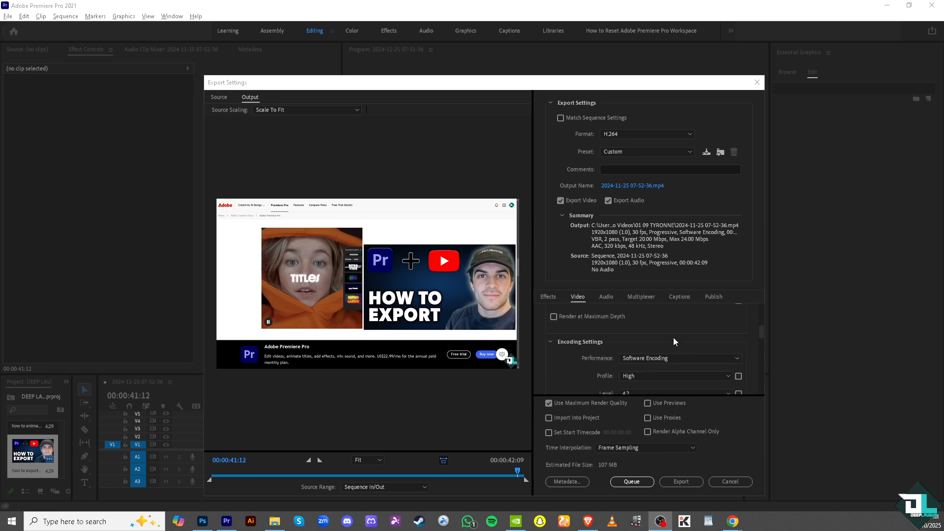
scroll(674, 342, down, 1)
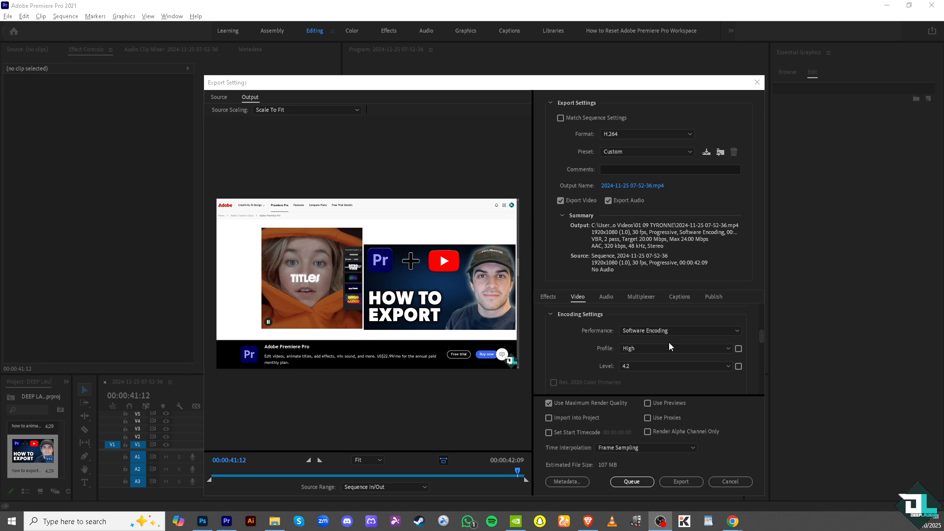
scroll(669, 348, down, 1)
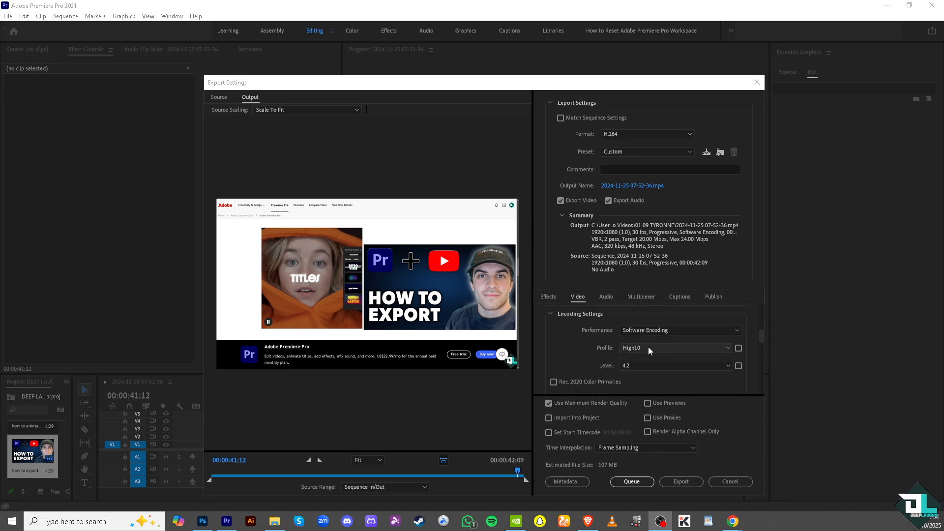
click(648, 347)
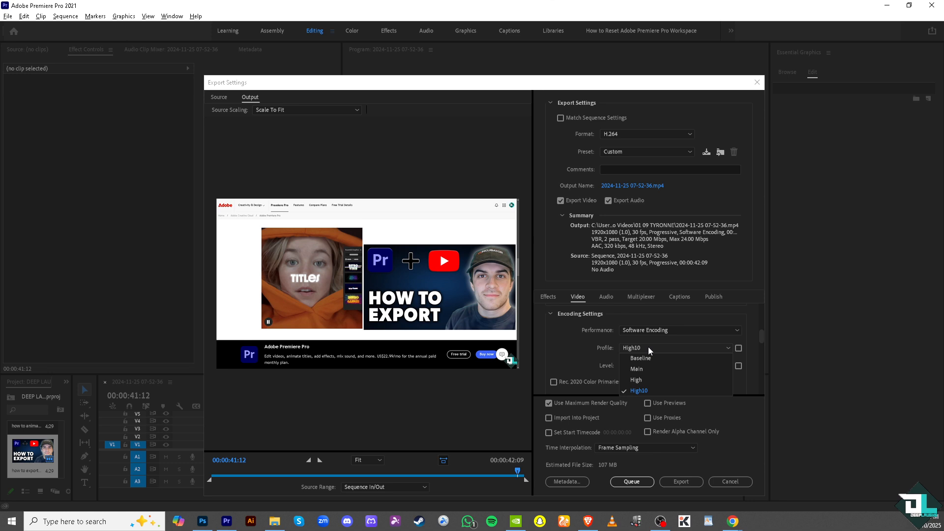
click(646, 378)
Review the bitrate encoding options and keep VBR, 2 pass selected.
scroll(573, 352, down, 2)
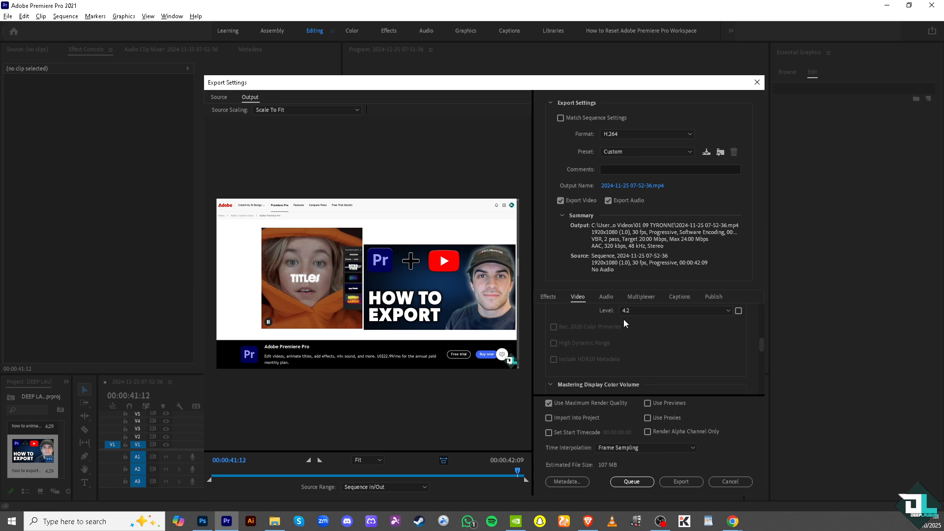
scroll(615, 327, down, 1)
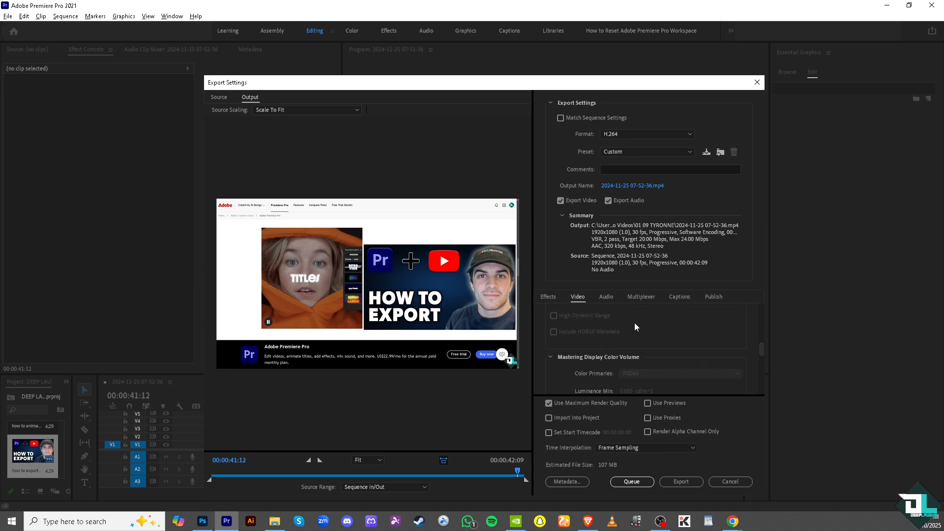
scroll(635, 323, down, 5)
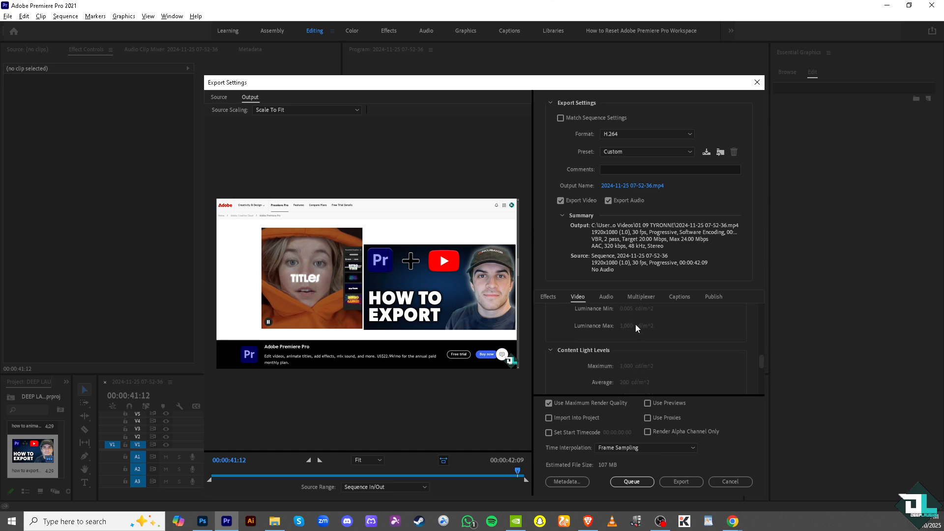
click(646, 340)
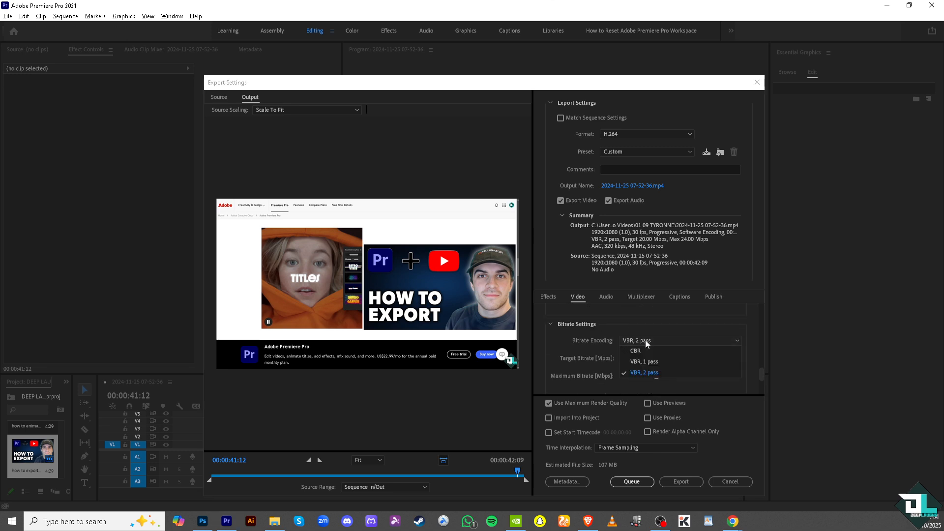
click(648, 375)
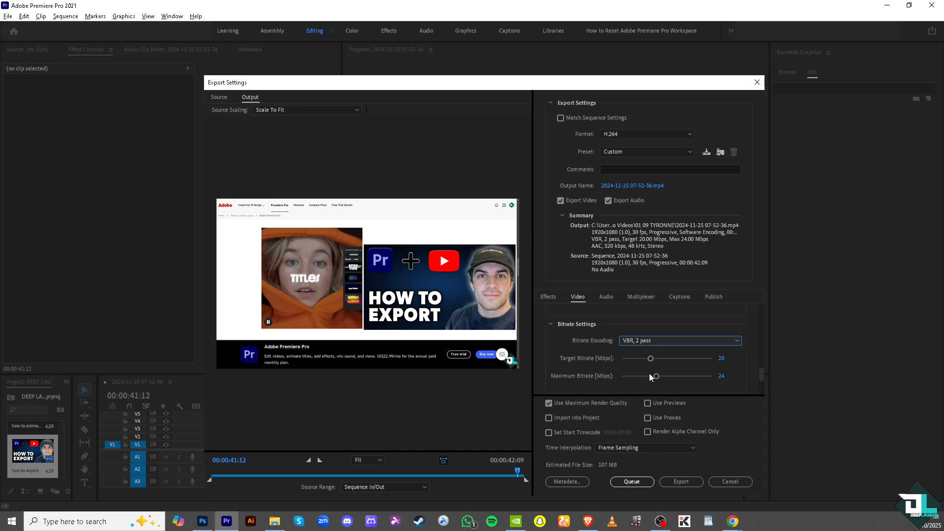
Enter a target bitrate of 32 Mbps and raise it to 60 Mbps.
click(721, 358)
text(32)
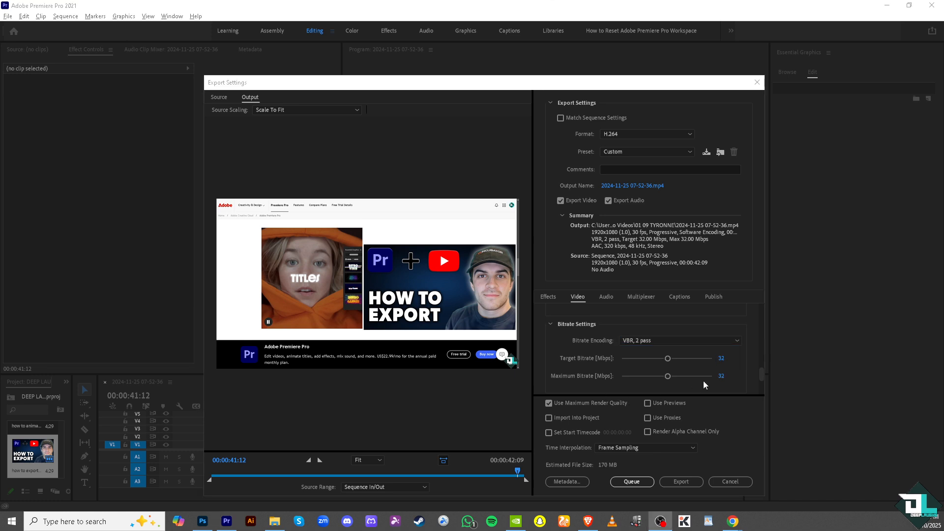
click(722, 359)
text(60)
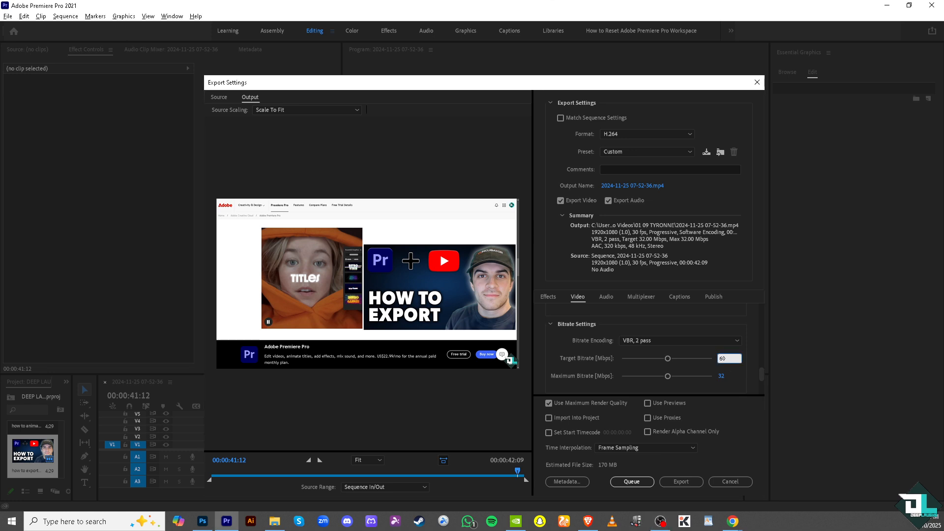
click(557, 349)
Export the sequence with the configured video settings.
scroll(572, 343, down, 3)
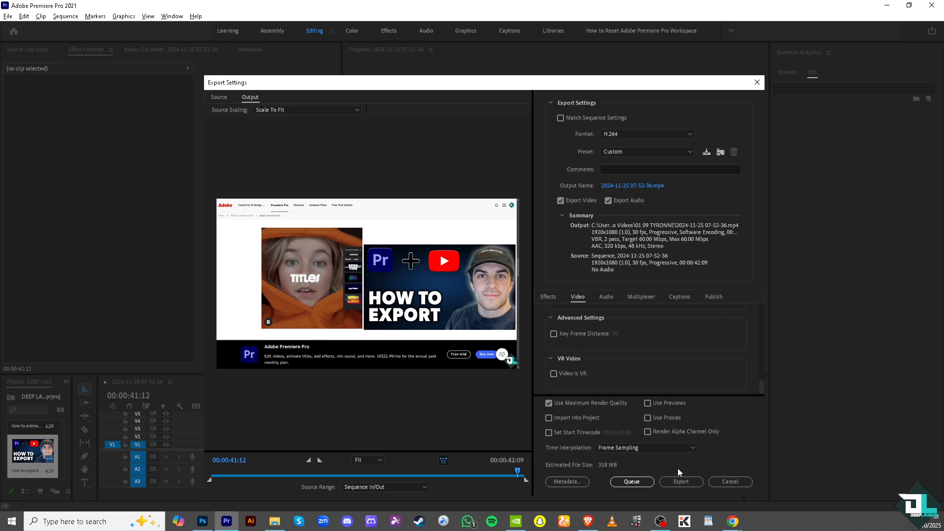
click(686, 484)
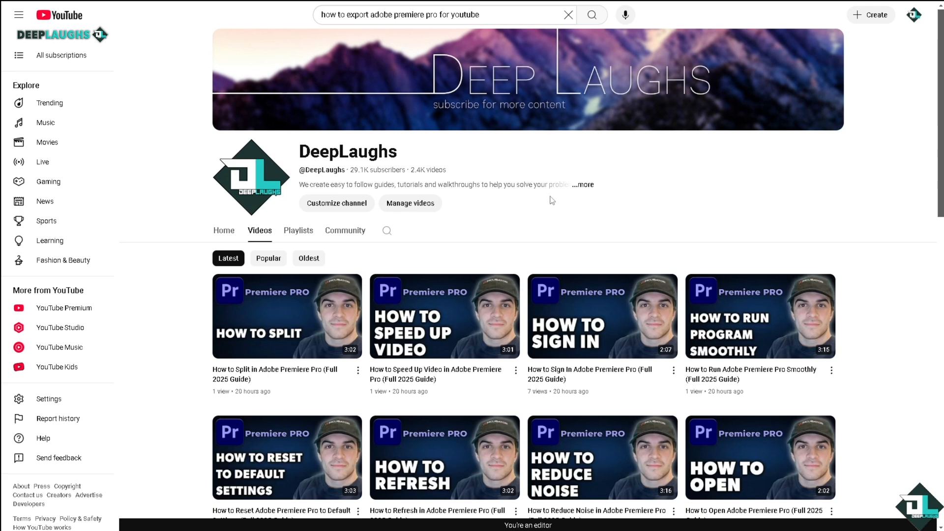
View the DeepLaughs YouTube channel's About details and close them.
click(585, 185)
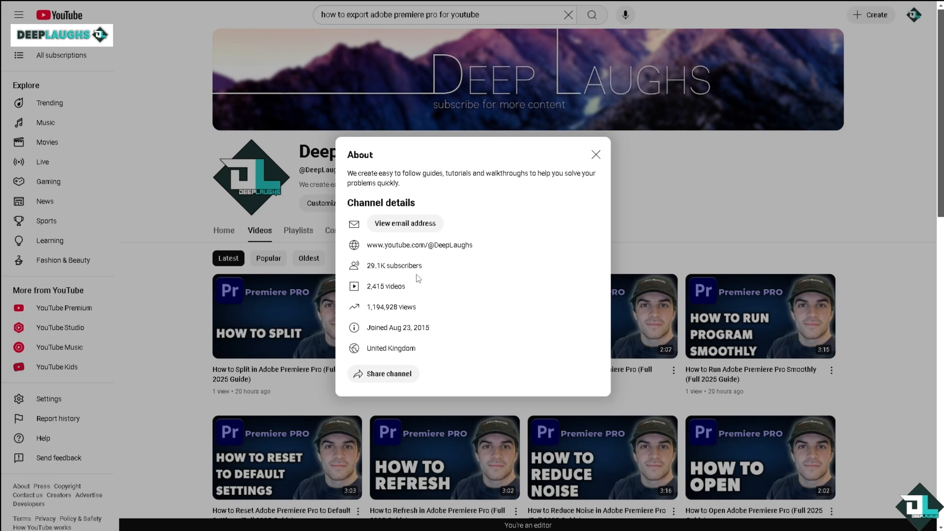
click(719, 209)
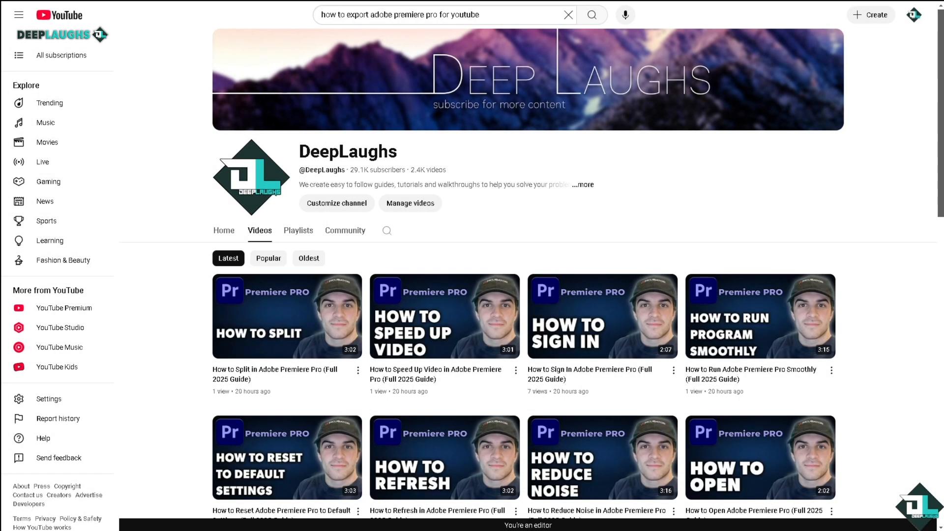